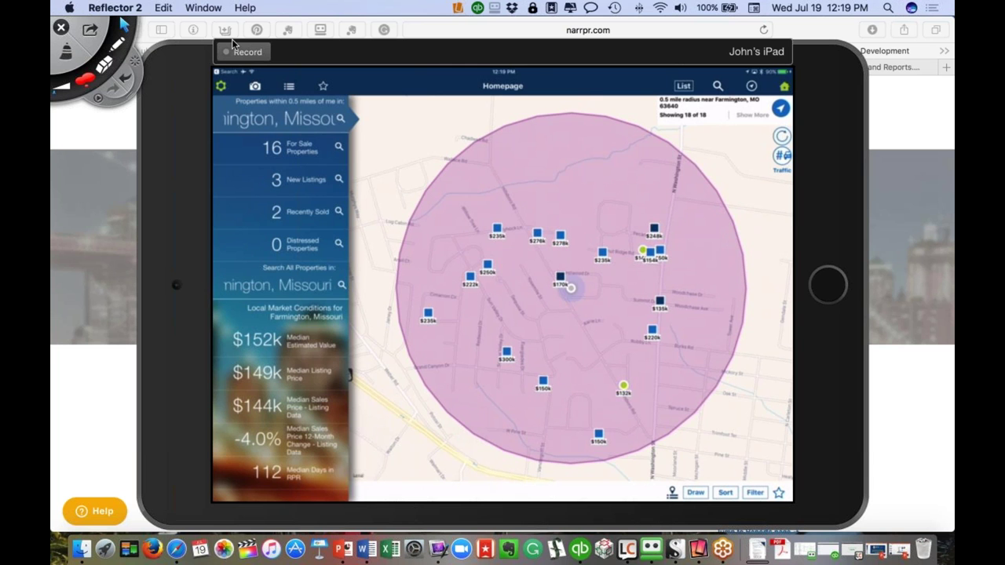
left_click(87, 81)
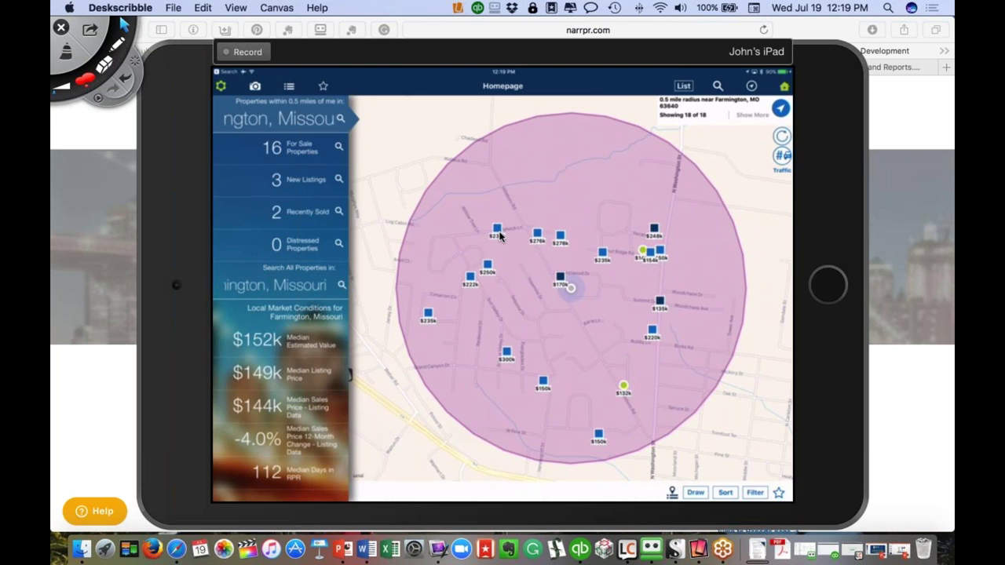
left_click(498, 232)
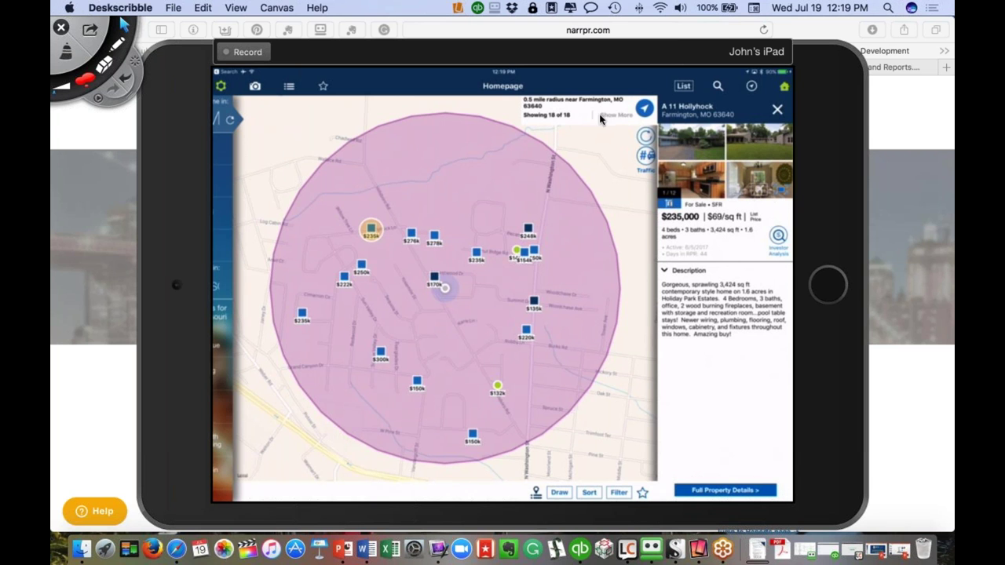
left_click(774, 114)
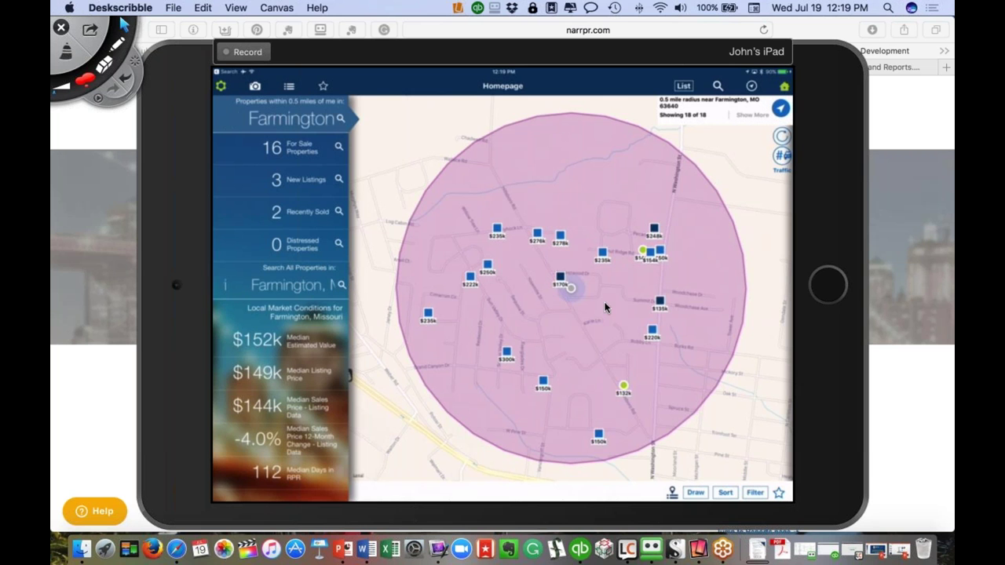
left_click(683, 86)
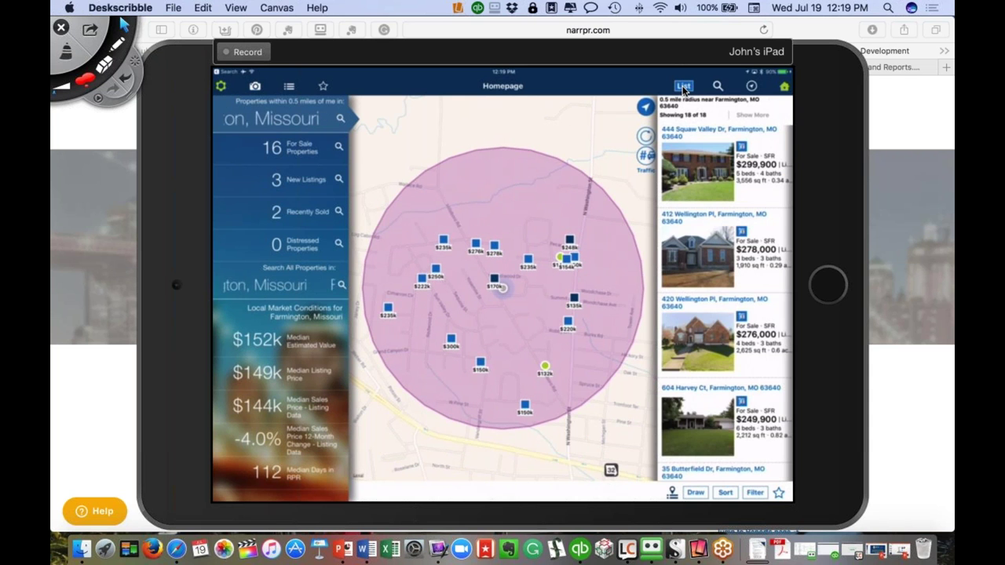
scroll(724, 306, "down", 3)
scroll(725, 306, "down", 2)
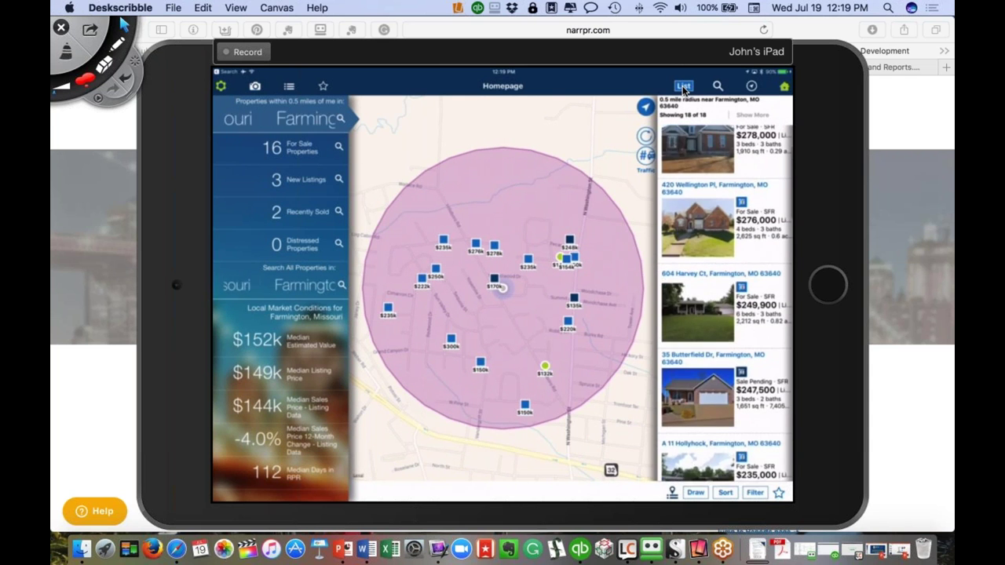
scroll(725, 306, "down", 3)
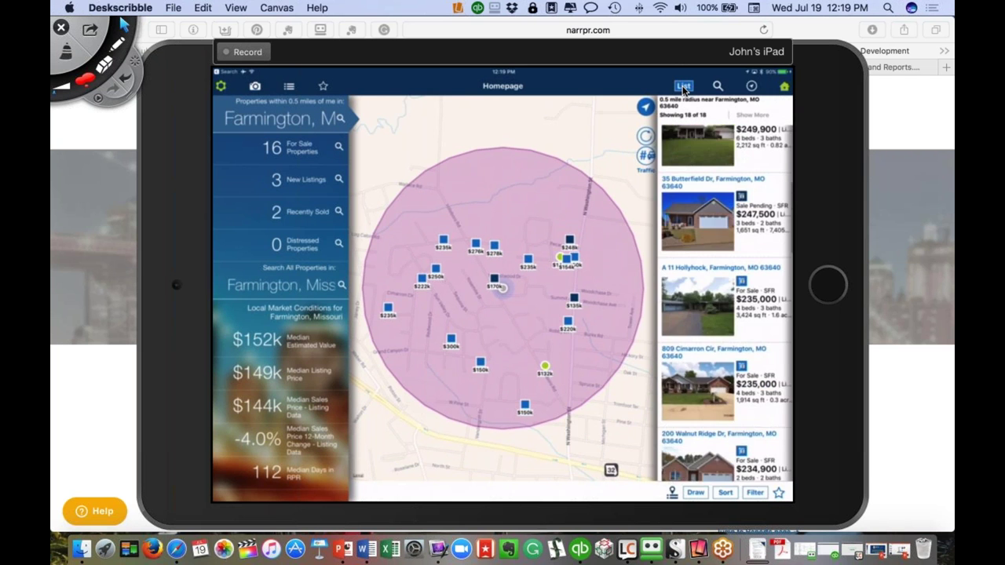
scroll(725, 306, "down", 2)
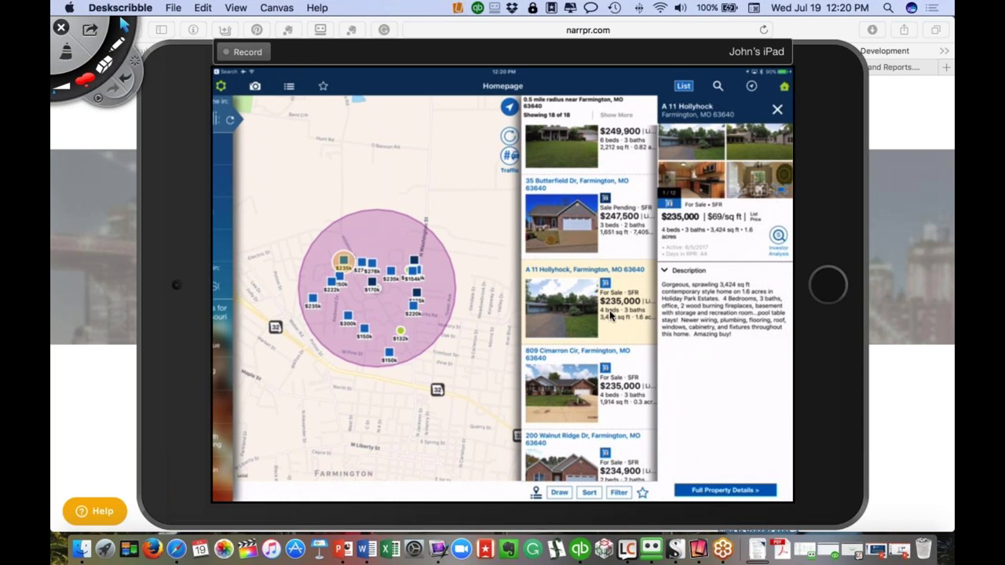
scroll(612, 351, "up", 2)
scroll(612, 351, "down", 2)
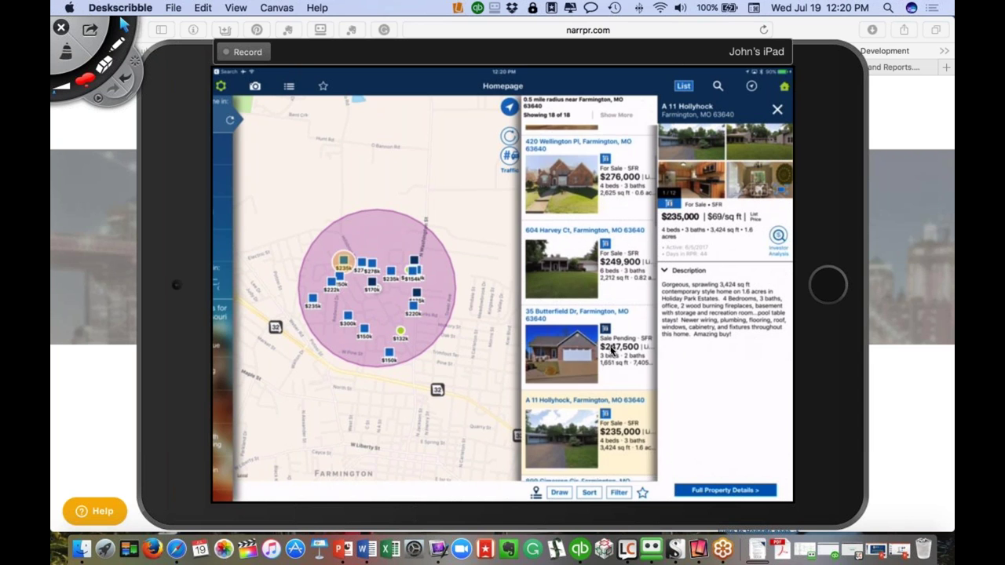
scroll(612, 351, "down", 2)
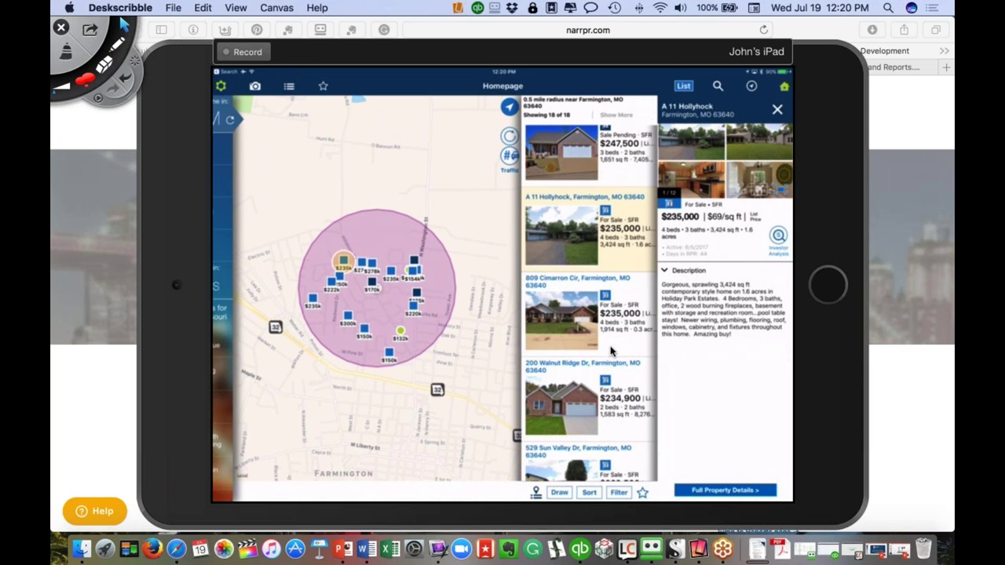
scroll(612, 351, "down", 1)
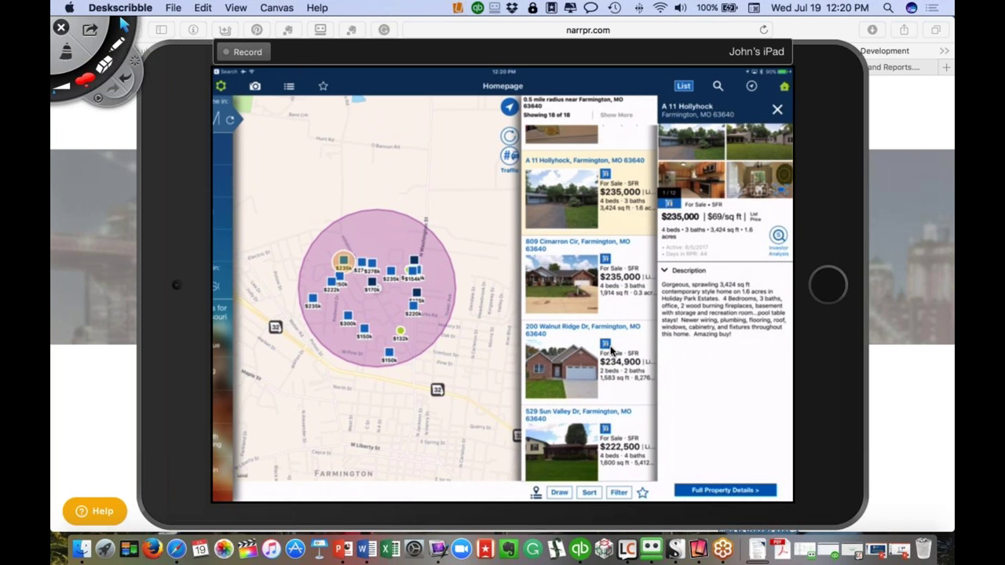
scroll(612, 351, "down", 2)
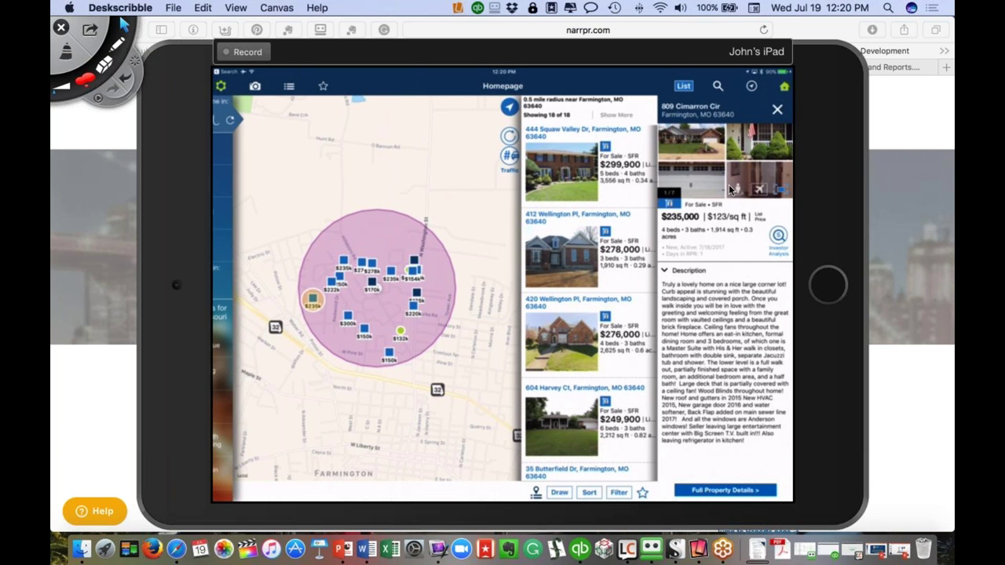
Sort the nearby listings by Least expensive
left_click(589, 493)
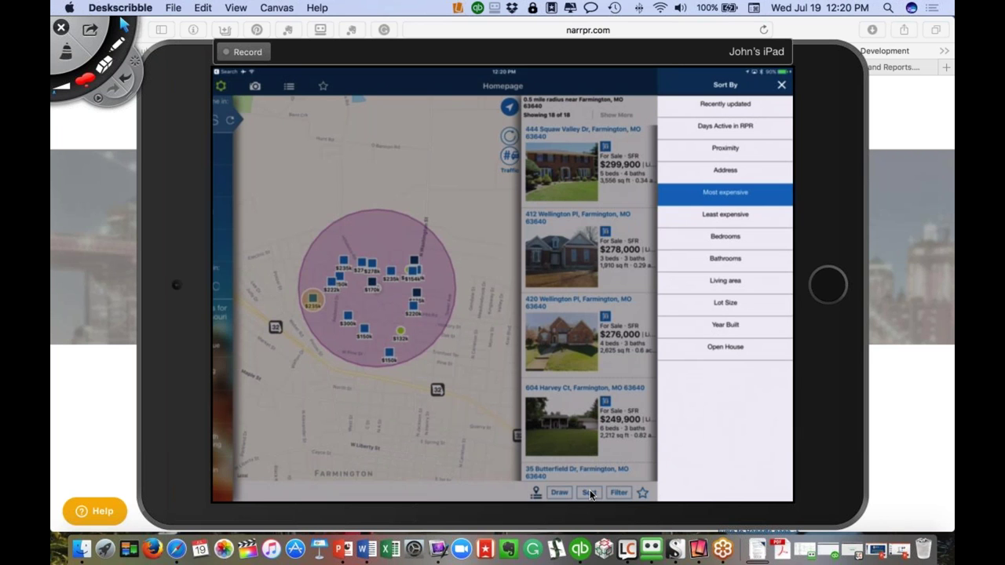
left_click(721, 214)
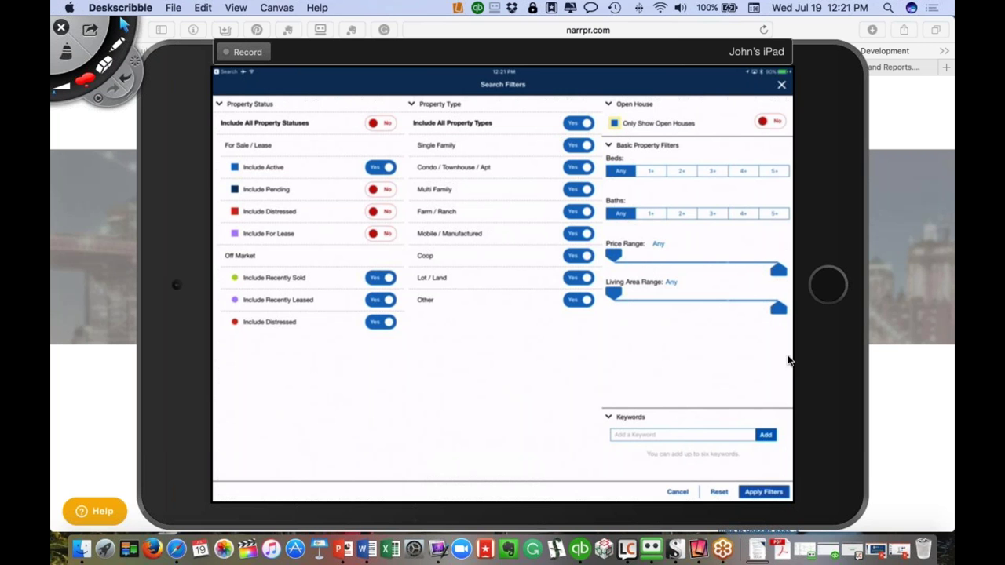
Make the mirrored iPad screen active again to work in Search Filters
left_click(768, 507)
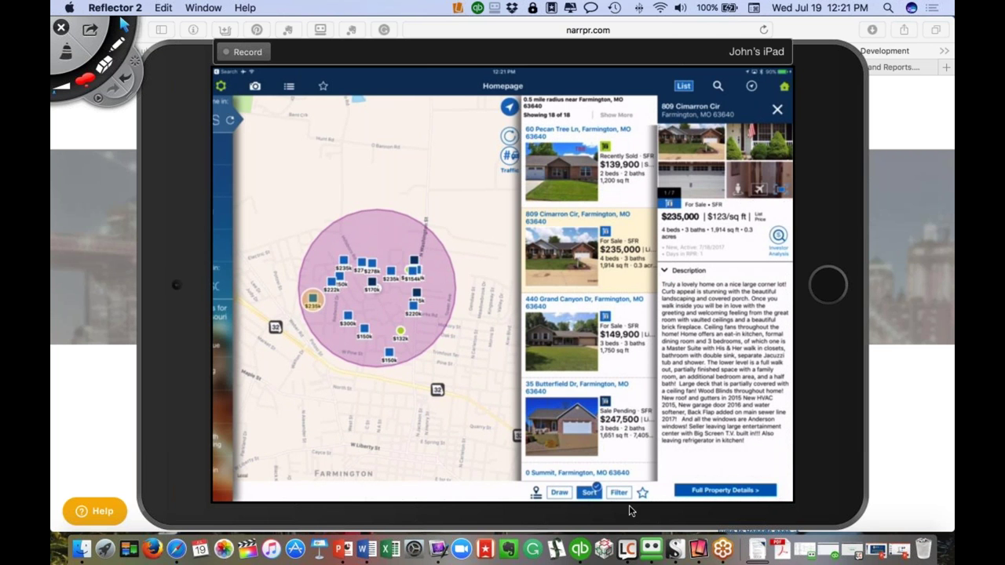
Re-sort the 18 half-mile Farmington listings with a different sort order
left_click(588, 493)
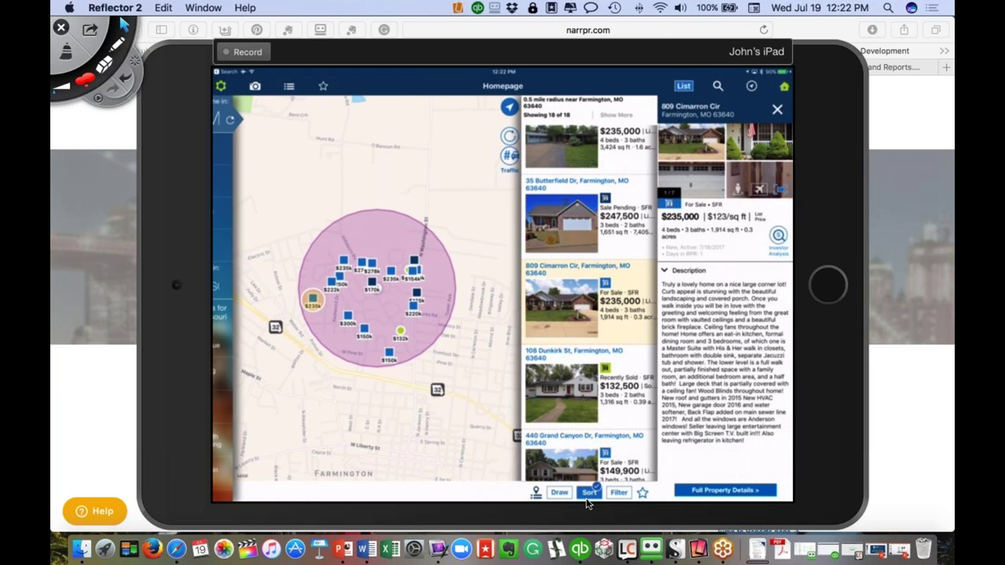
left_click(587, 493)
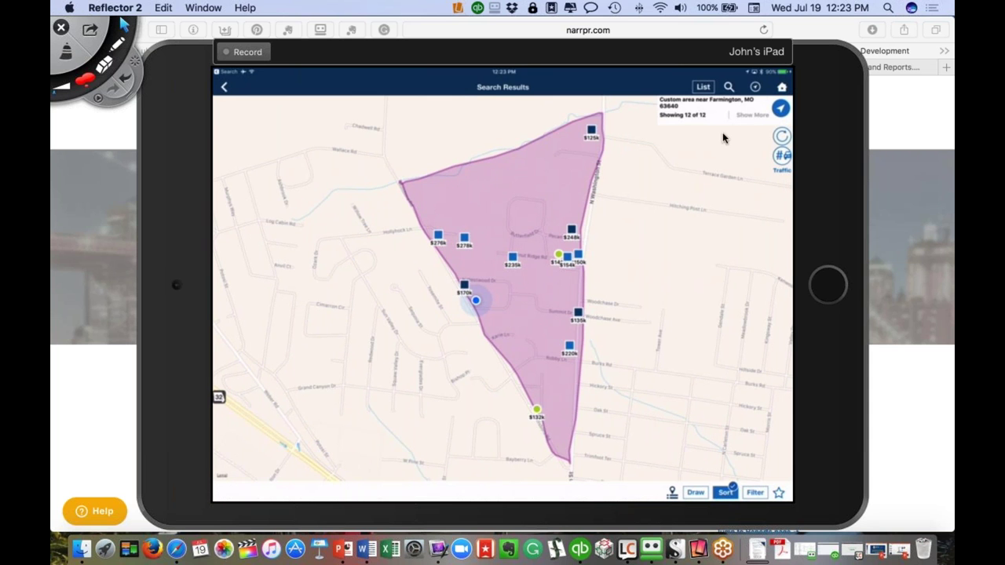
Show the 12 listings inside the hand-drawn triangle as a list
left_click(701, 87)
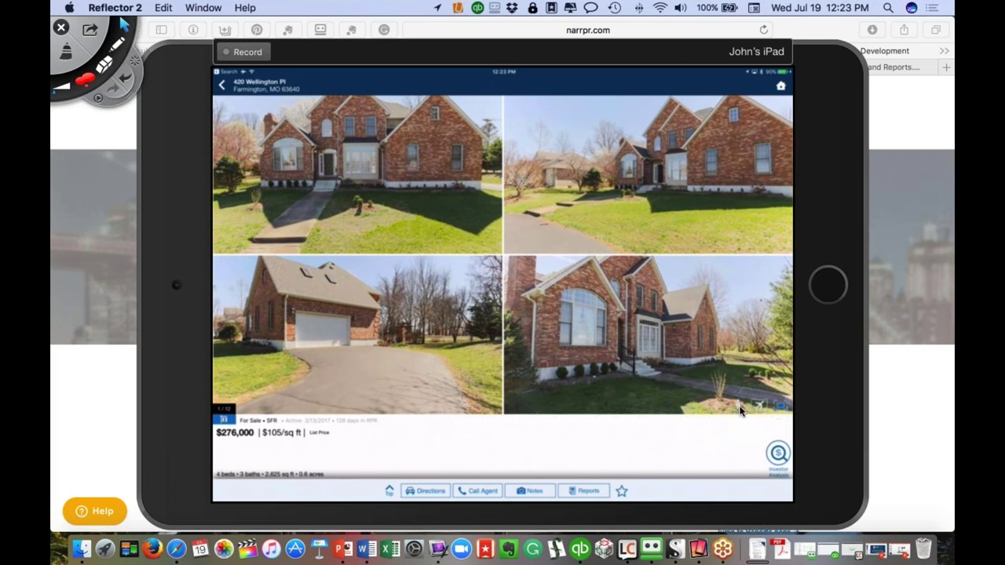
left_click(780, 407)
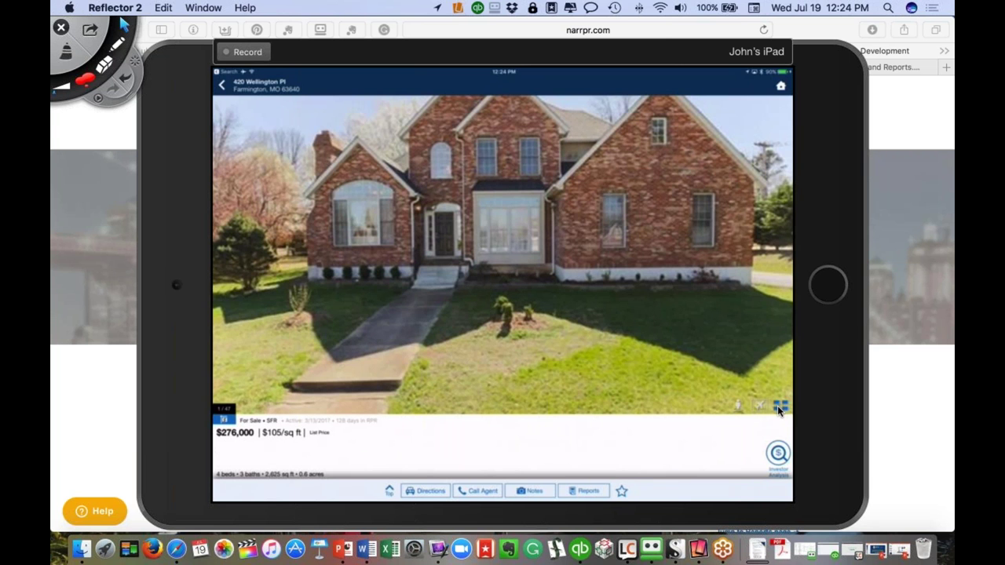
left_click(780, 407)
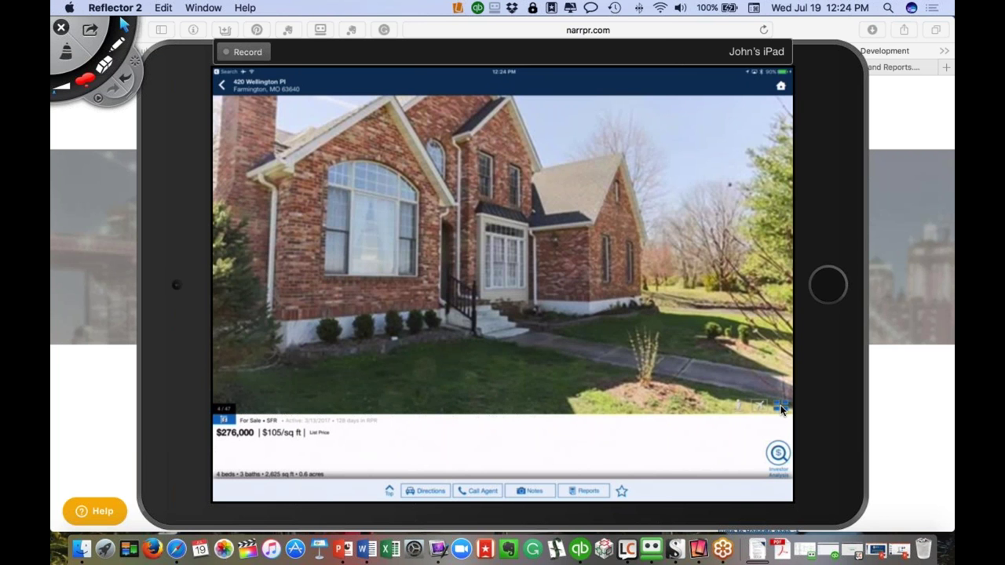
left_click(781, 407)
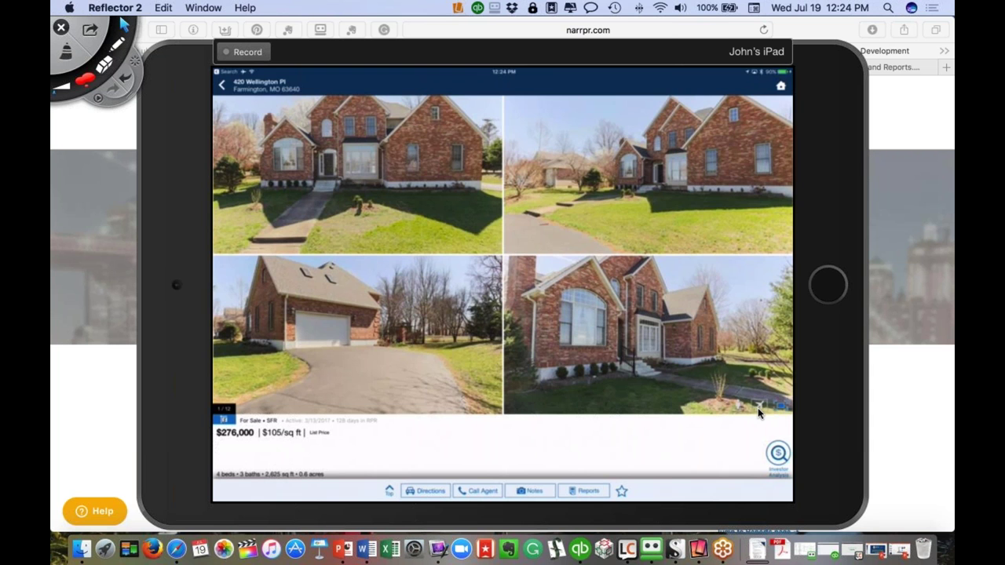
left_click(758, 407)
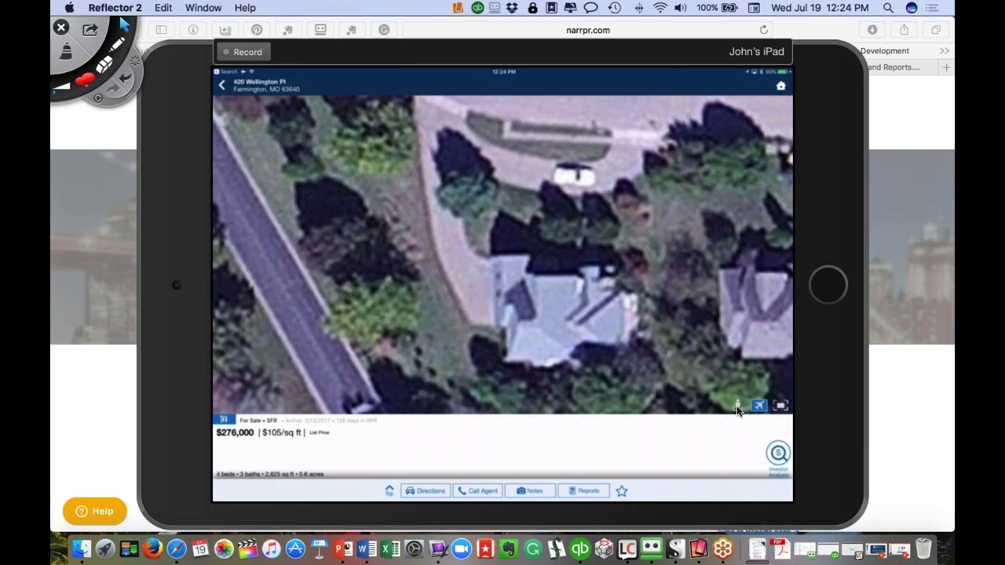
left_click(737, 407)
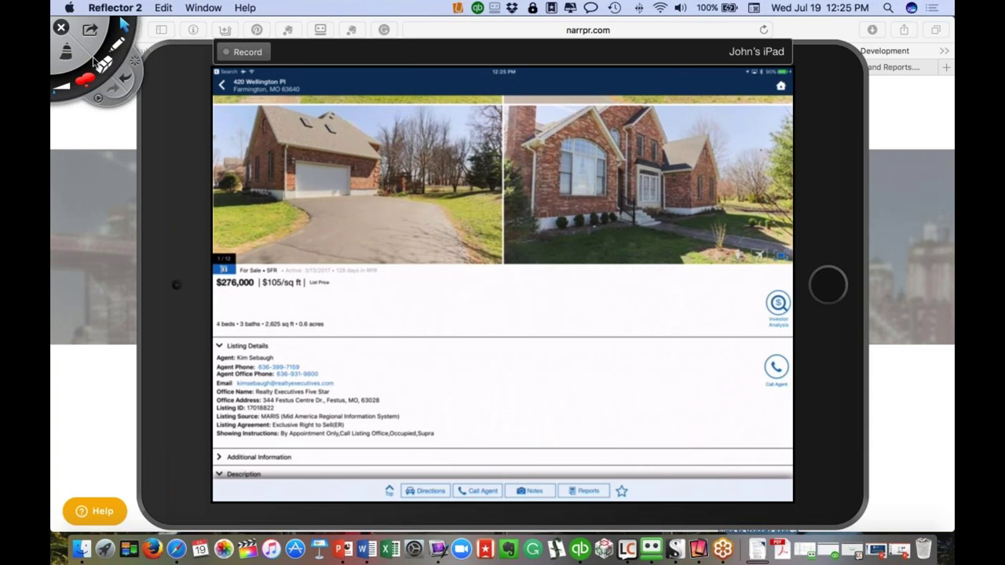
left_click(87, 82)
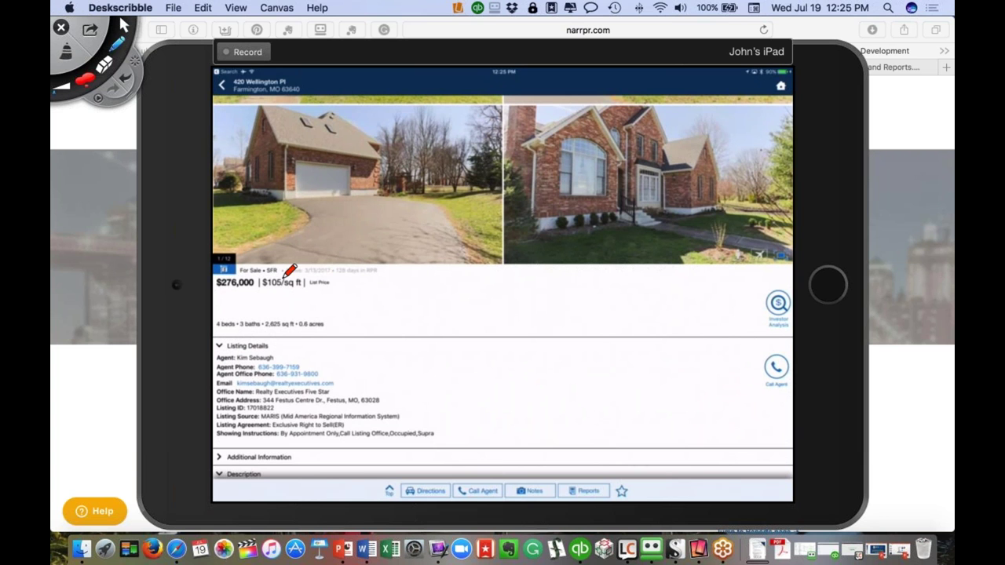
left_click_drag(352, 267, 346, 301)
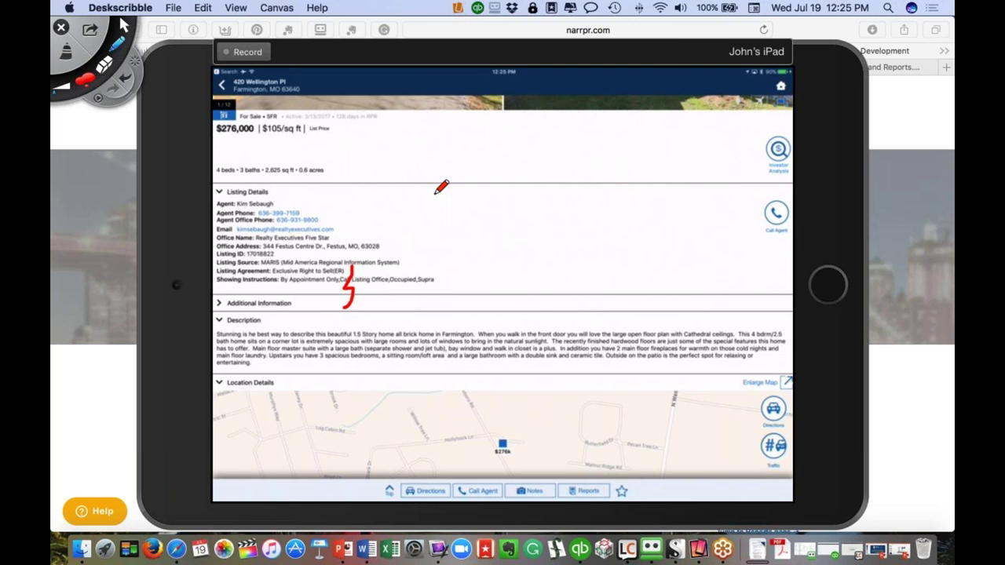
mouse_move(378, 193)
left_mouse_down()
mouse_move(400, 209)
mouse_move(431, 265)
left_mouse_up()
left_click_drag(448, 297, 447, 298)
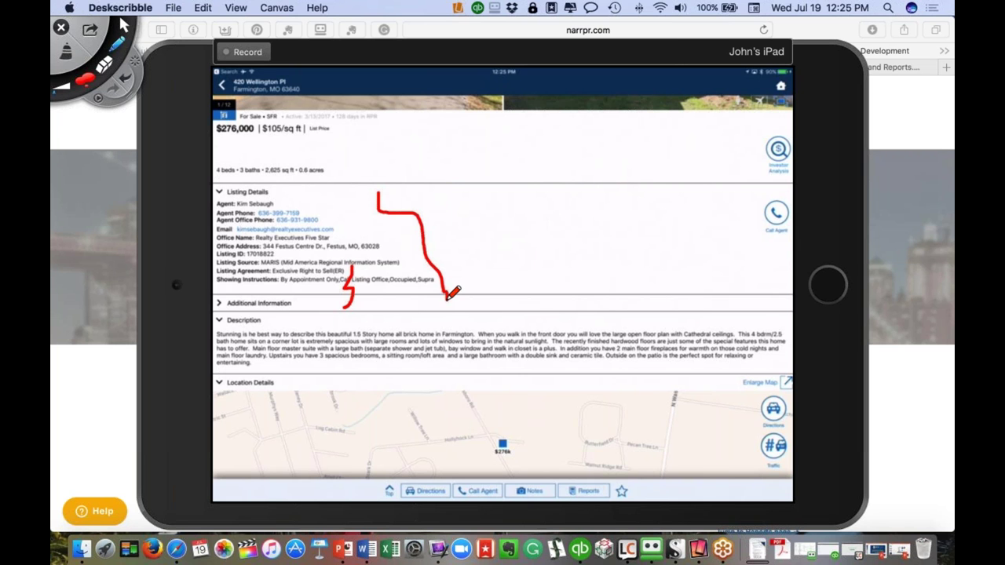
left_click(68, 53)
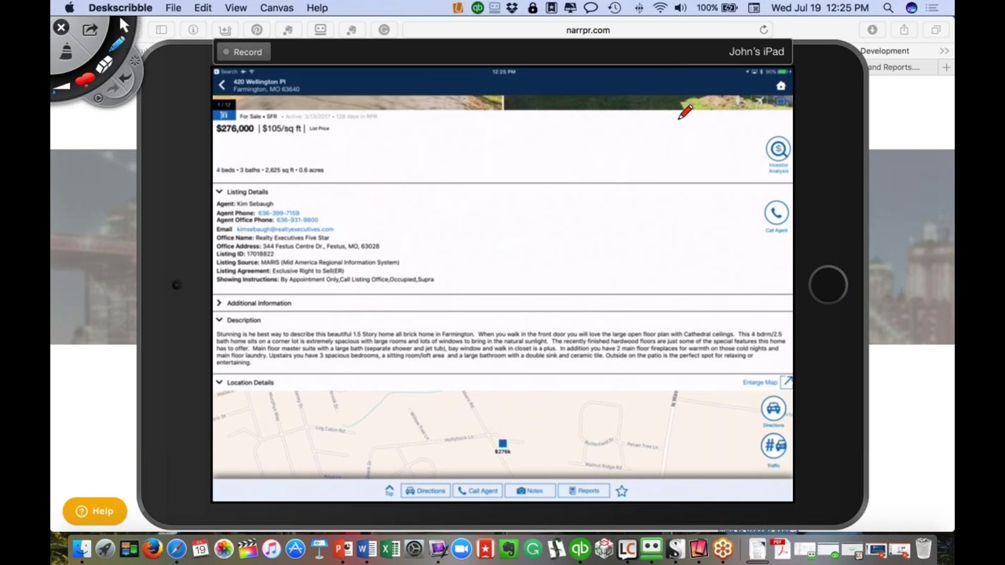
mouse_move(771, 129)
left_mouse_down()
mouse_move(754, 150)
mouse_move(788, 168)
mouse_move(795, 146)
mouse_move(771, 126)
left_mouse_up()
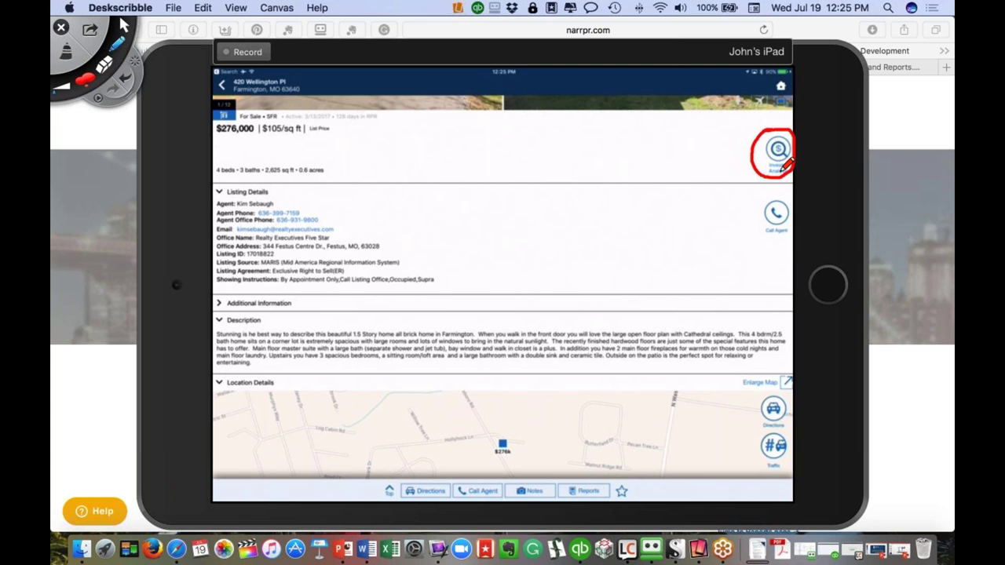
mouse_move(765, 195)
left_mouse_down()
mouse_move(746, 224)
mouse_move(750, 245)
mouse_move(790, 228)
mouse_move(773, 191)
left_mouse_up()
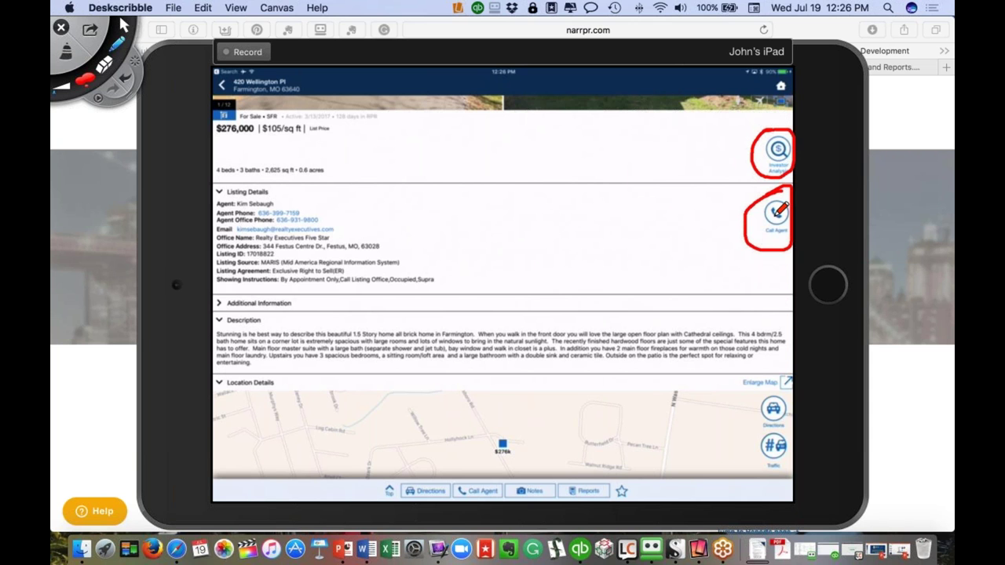
left_click(67, 55)
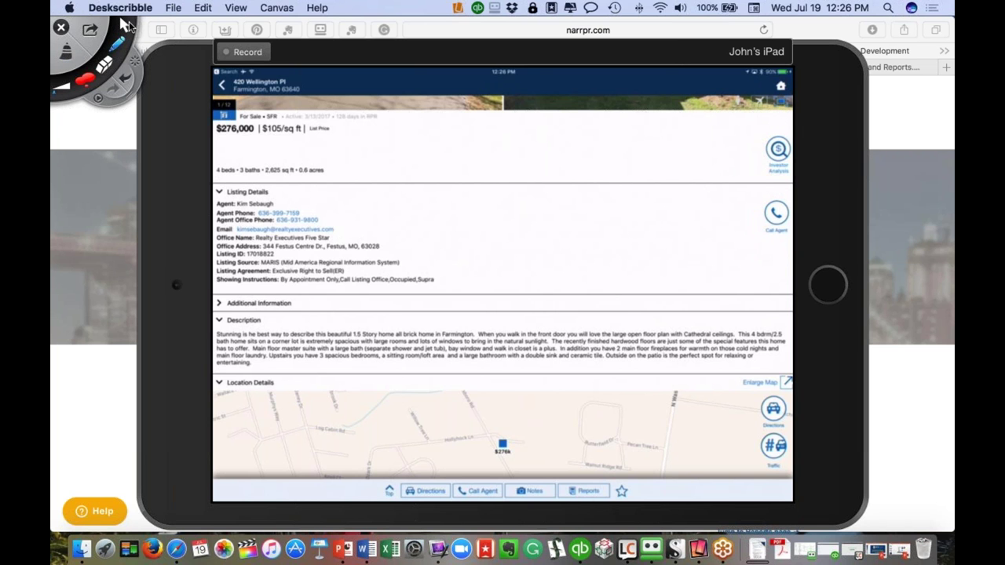
left_click(126, 28)
scroll(354, 220, "down", 5)
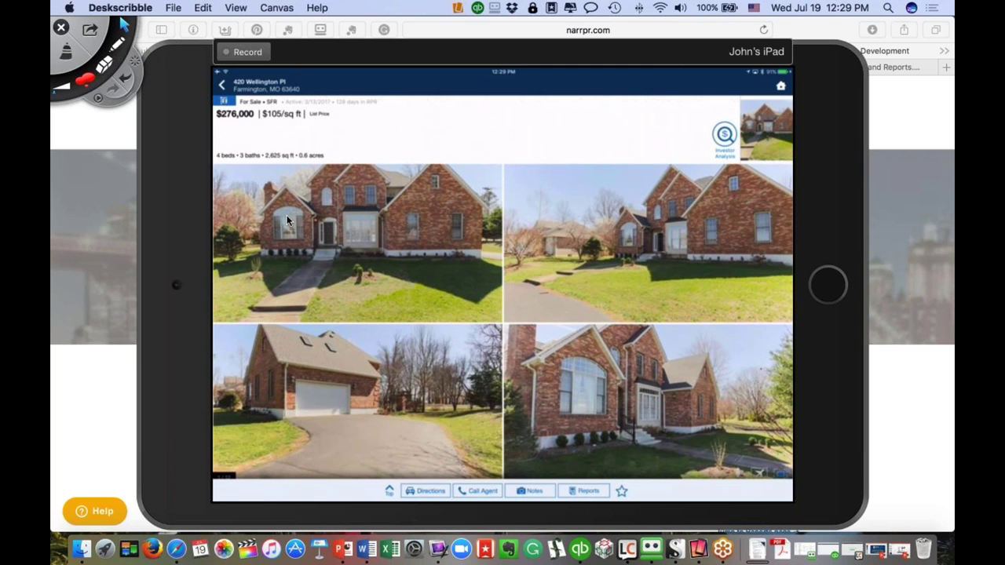
Return to the triangular-area Search Results map with its 12-listing list
left_click(219, 86)
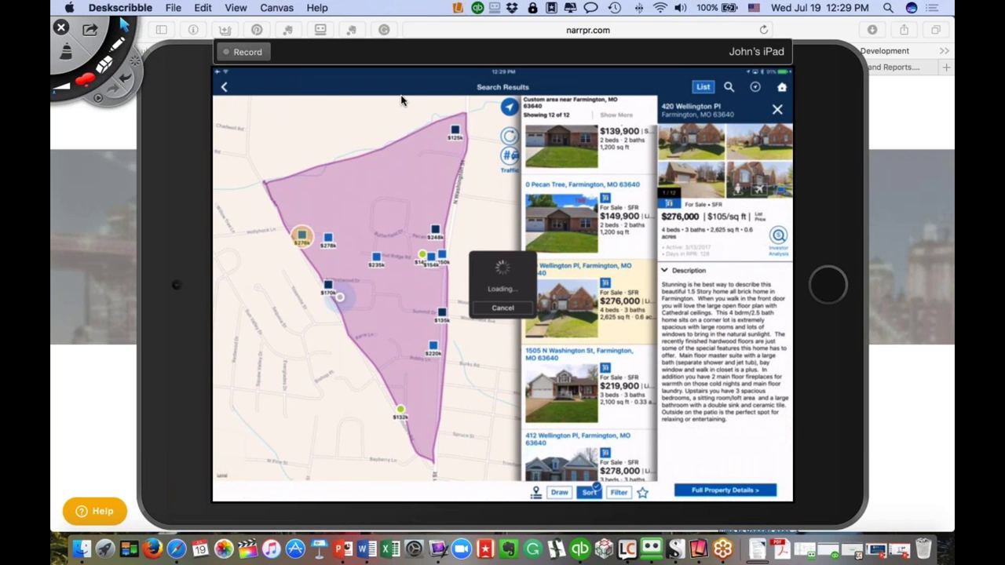
Return to the homepage map and open Settings to view the Mayfield Real Estate profile
left_click(782, 88)
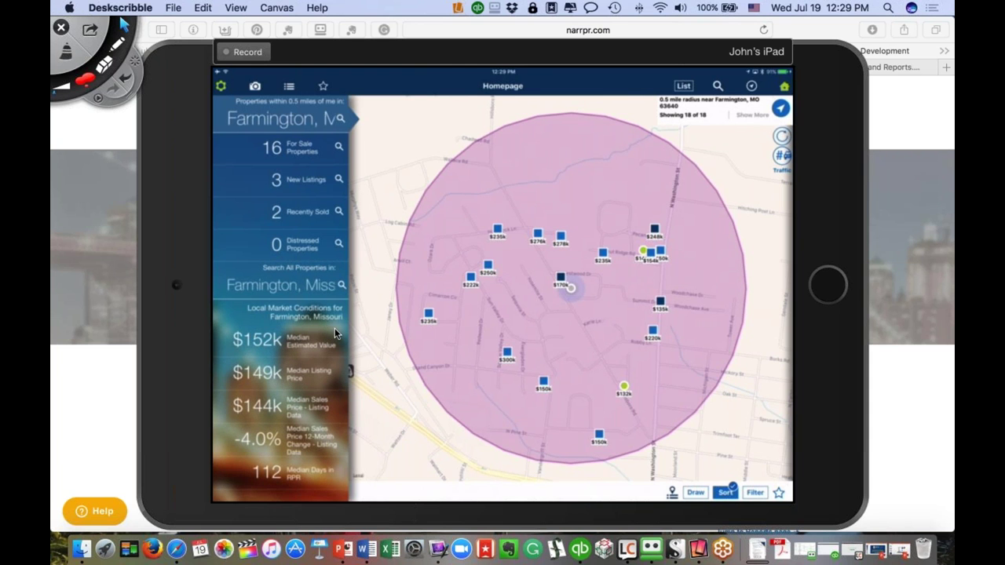
left_click(221, 87)
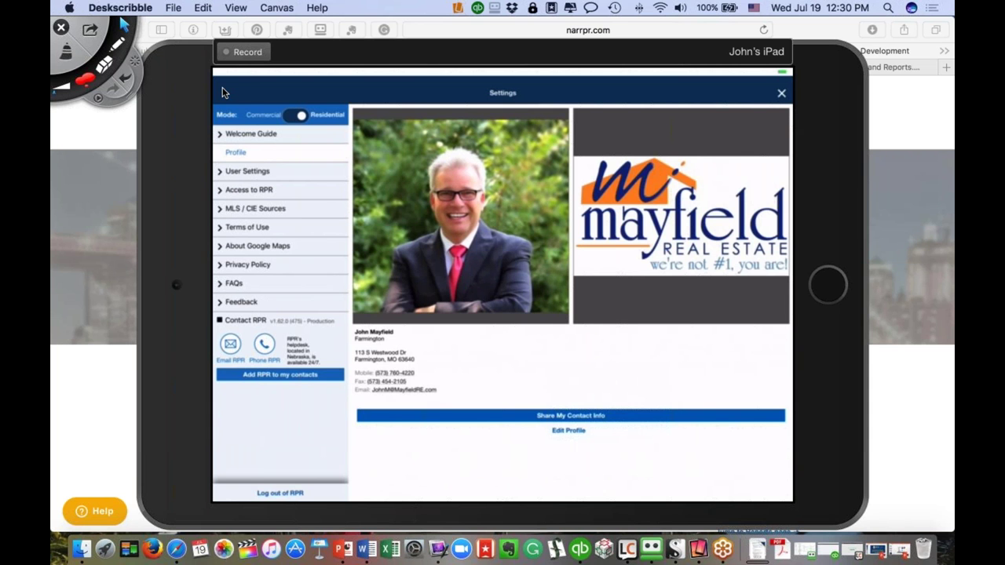
Open User Settings to adjust the nearby-property search radius to 1 mile
left_click(229, 170)
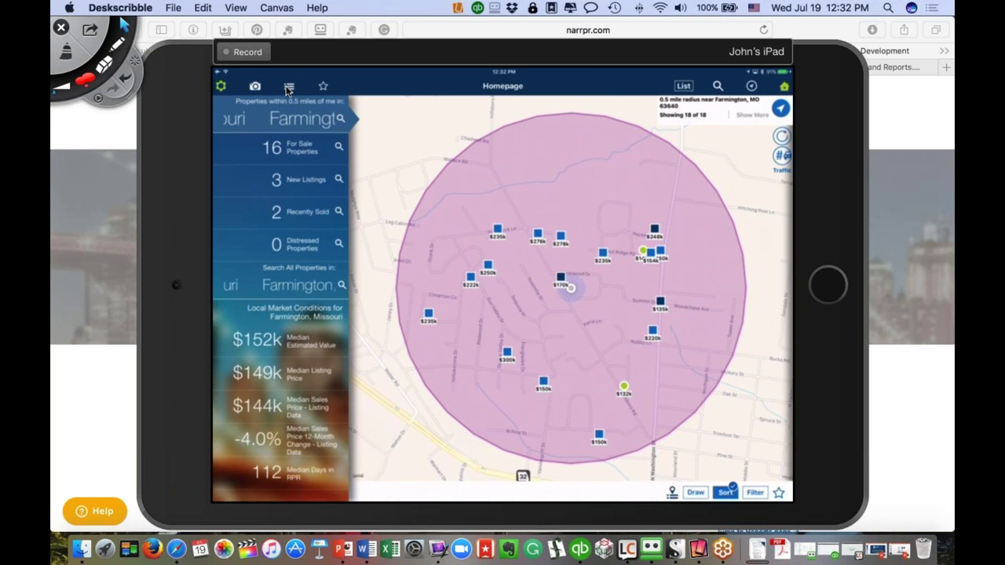
Open Recent Activity from the Farmington half-mile radius homepage map
left_click(290, 87)
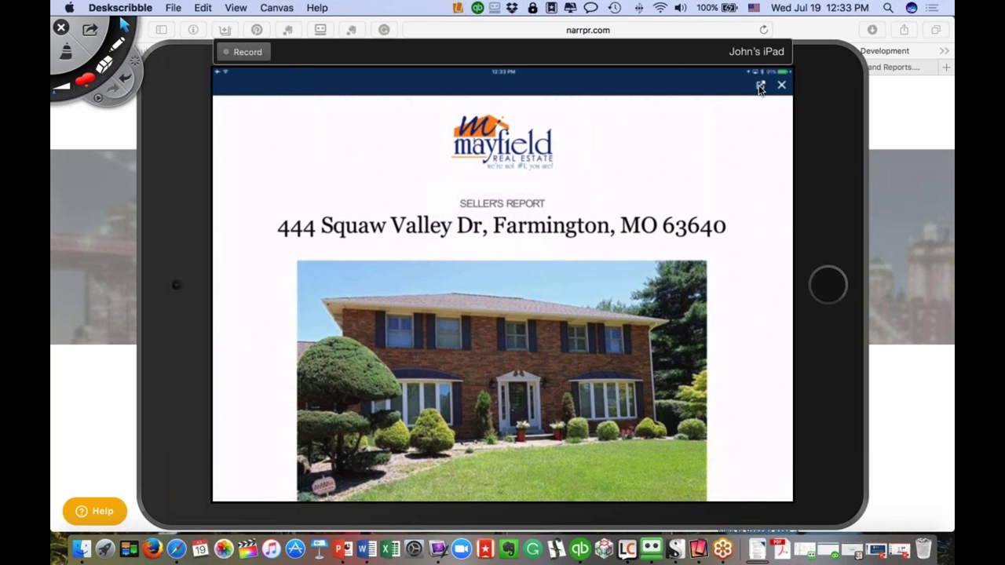
left_click(760, 86)
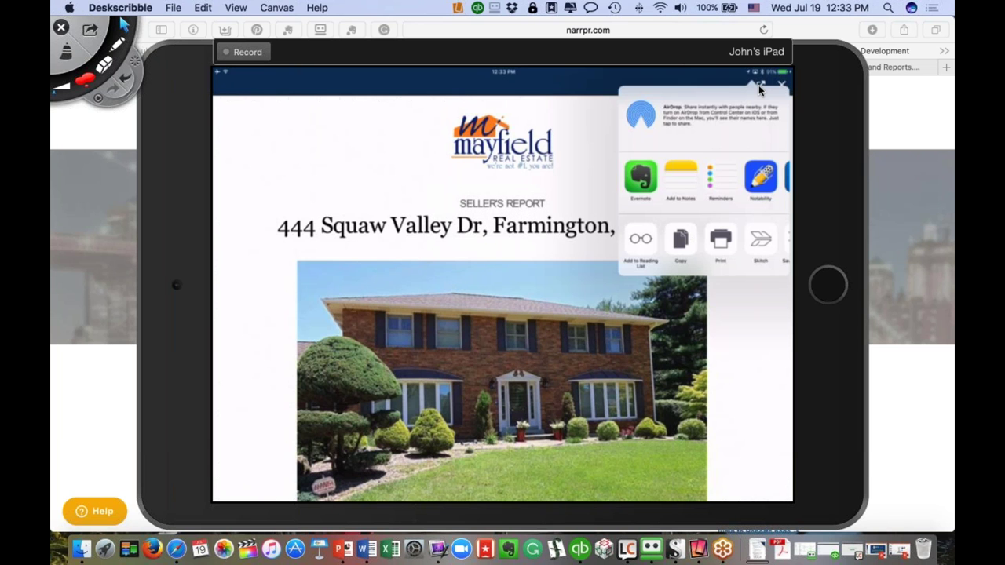
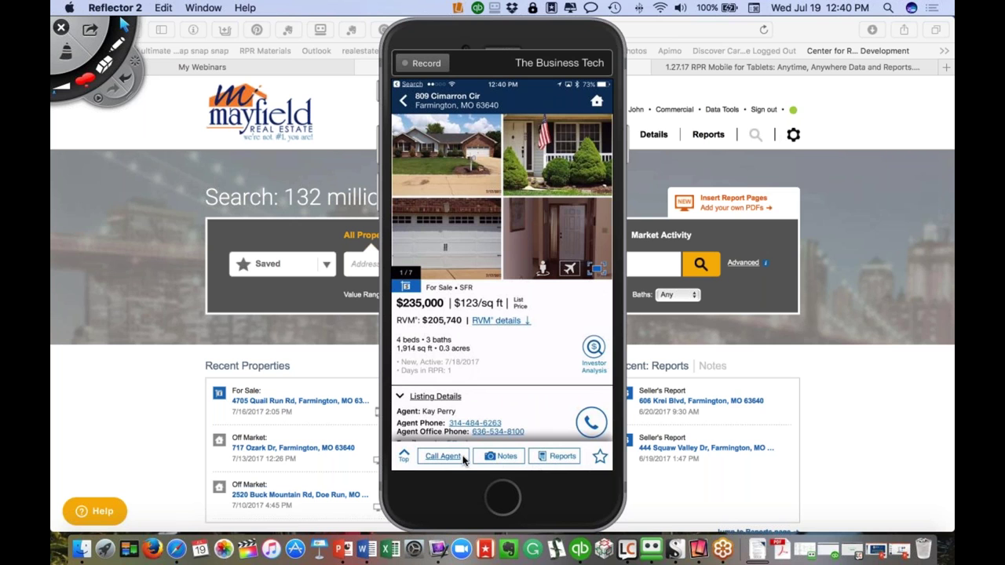
left_click(507, 461)
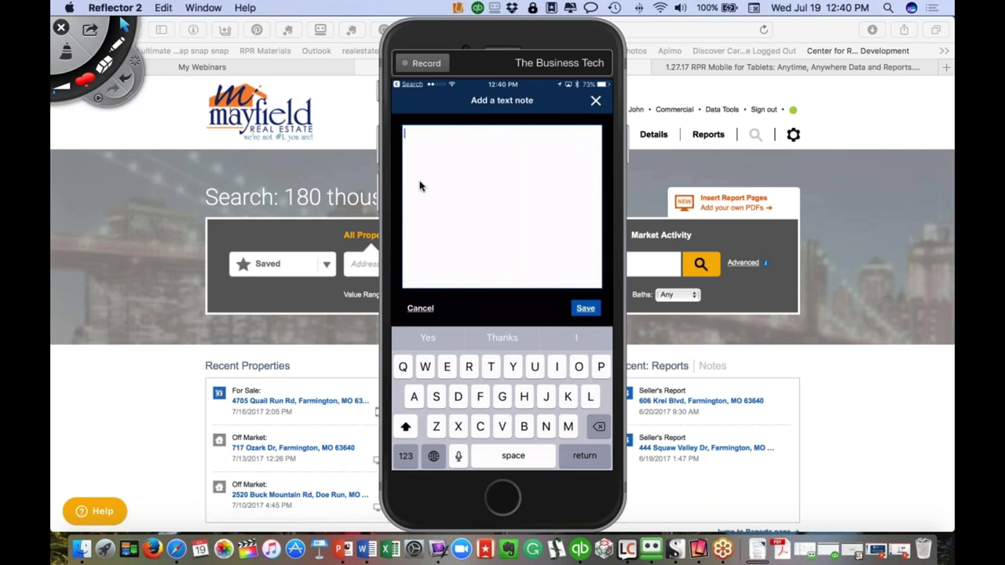
type("The")
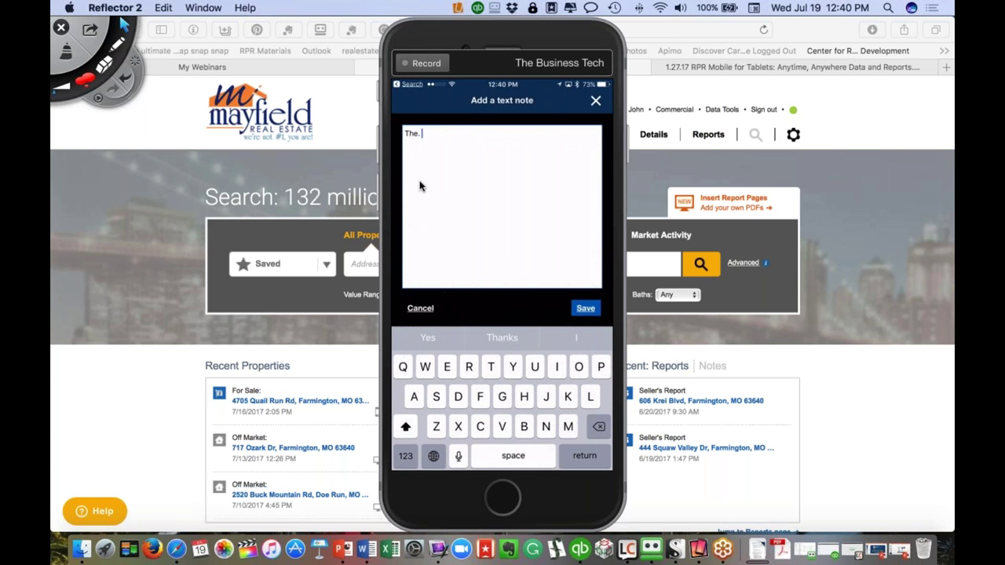
left_click(459, 457)
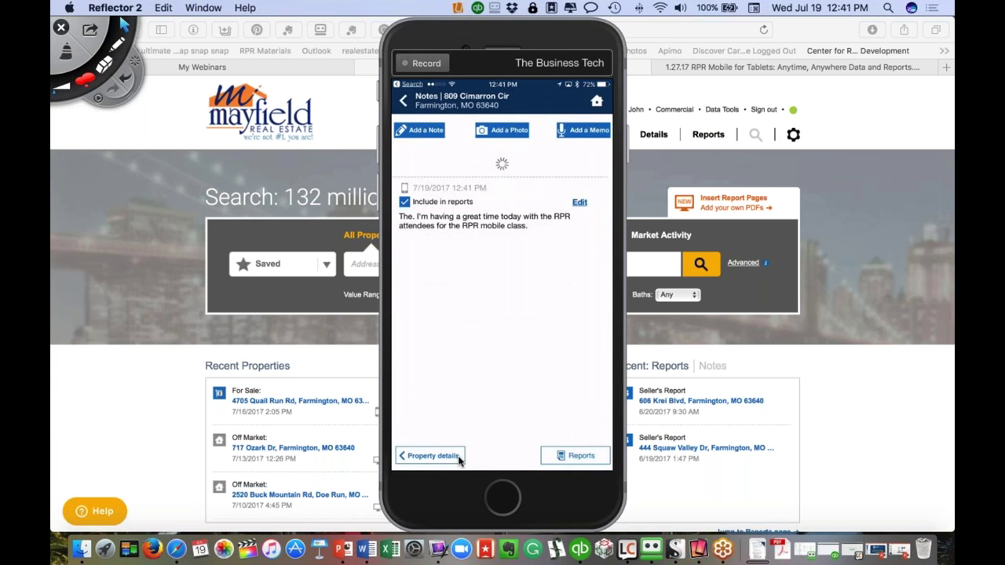
Add a photo note to the property and uncheck Include in reports for it
left_click(506, 129)
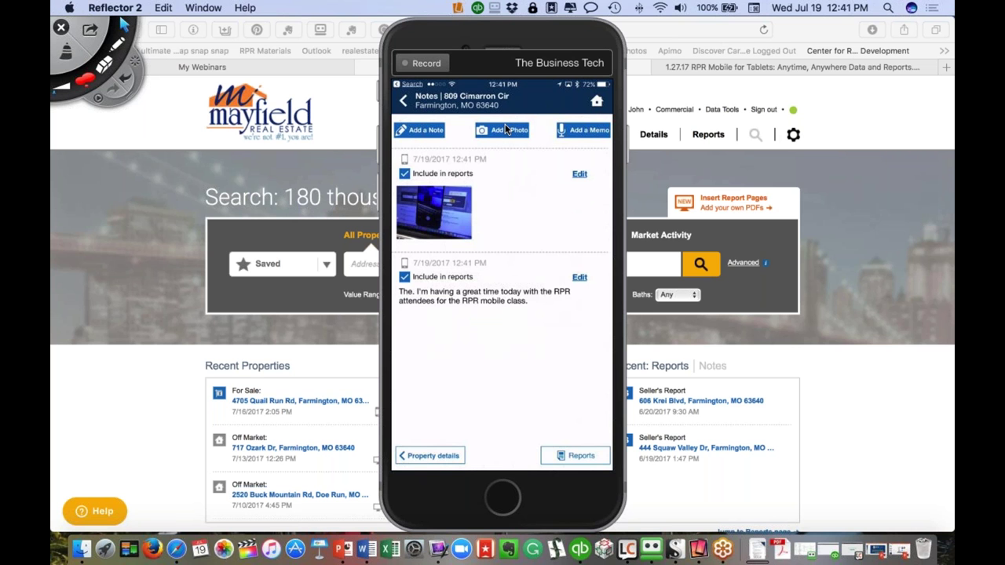
left_click(404, 174)
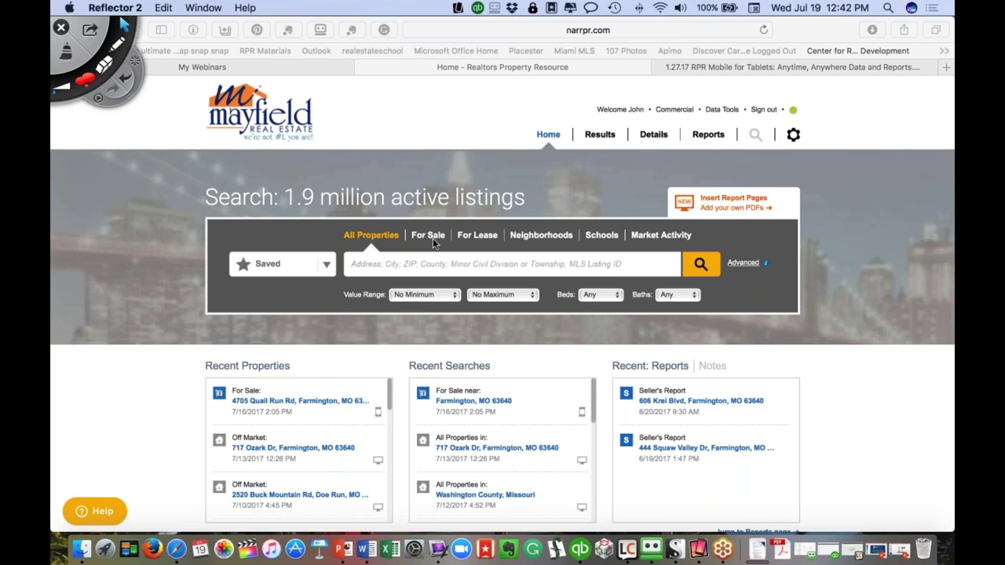
scroll(481, 258, "down", 2)
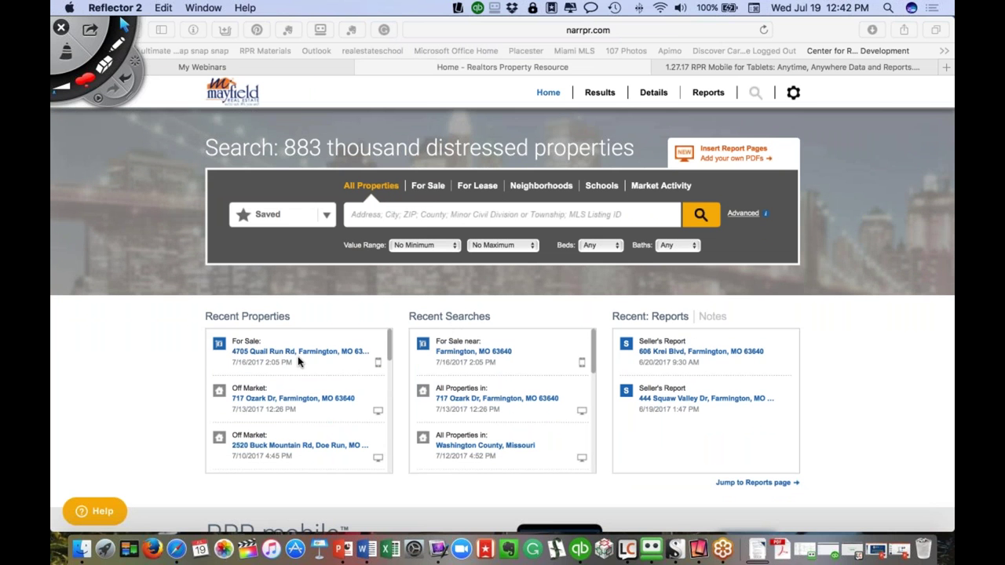
left_click(526, 51)
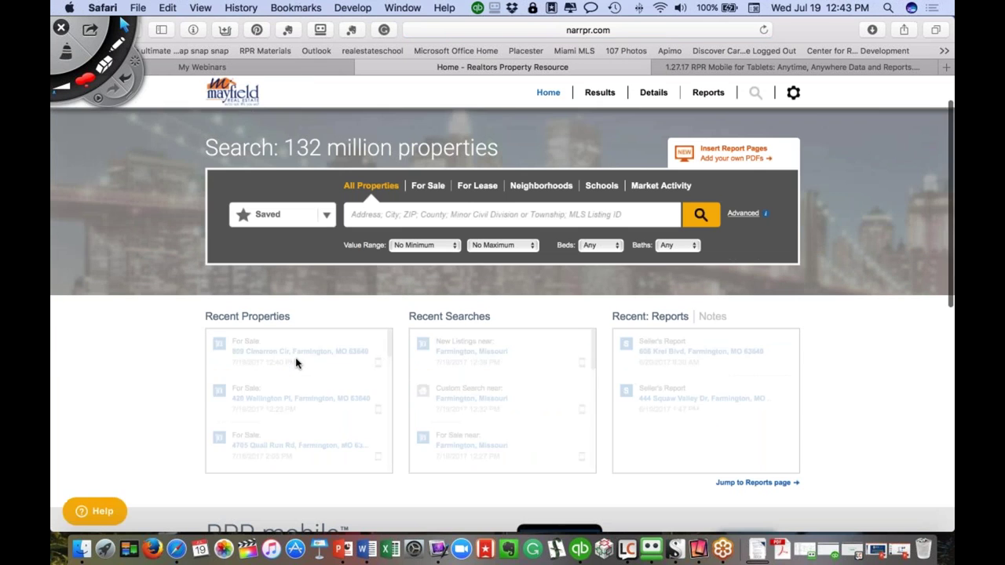
left_click(296, 352)
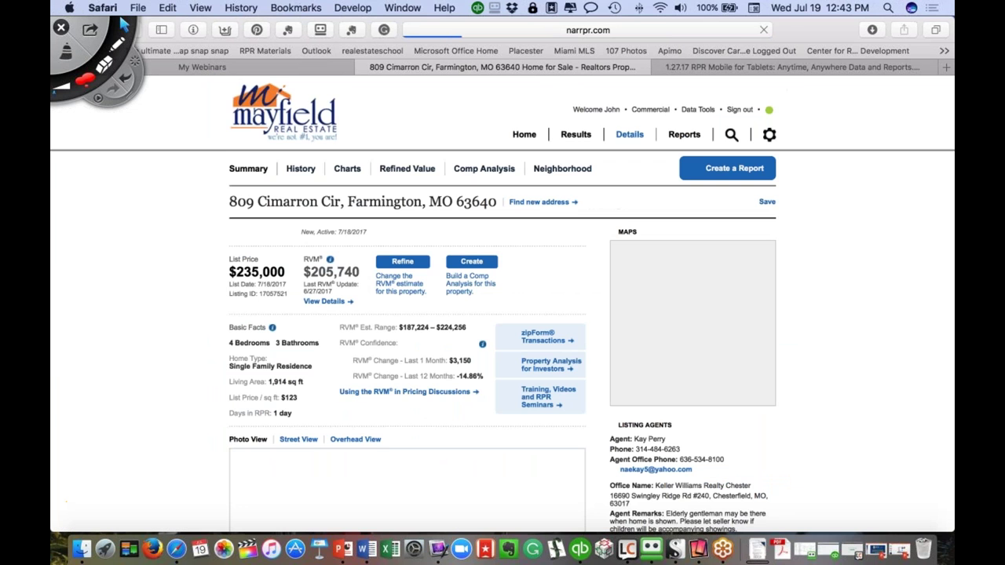
scroll(410, 365, "down", 9)
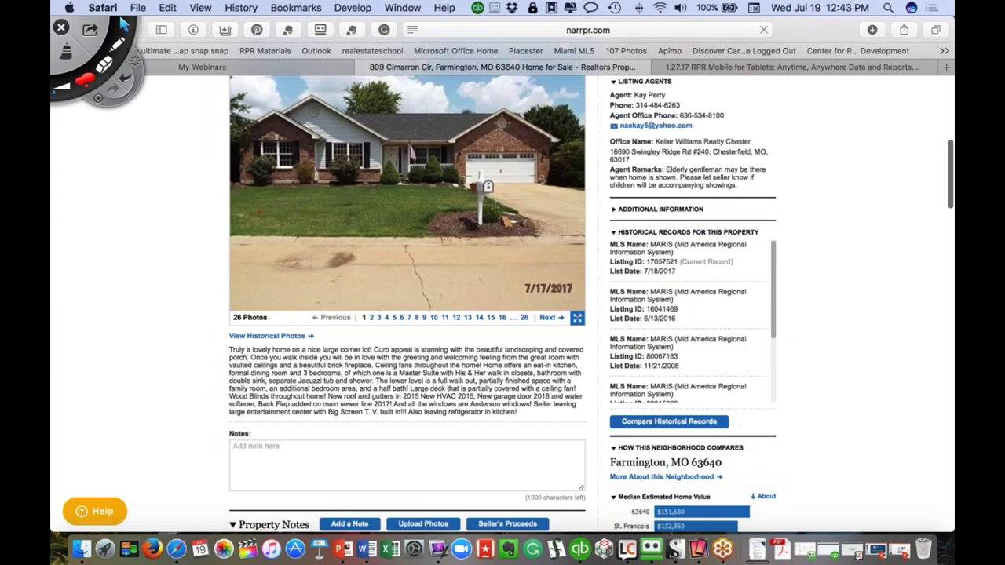
scroll(335, 411, "down", 6)
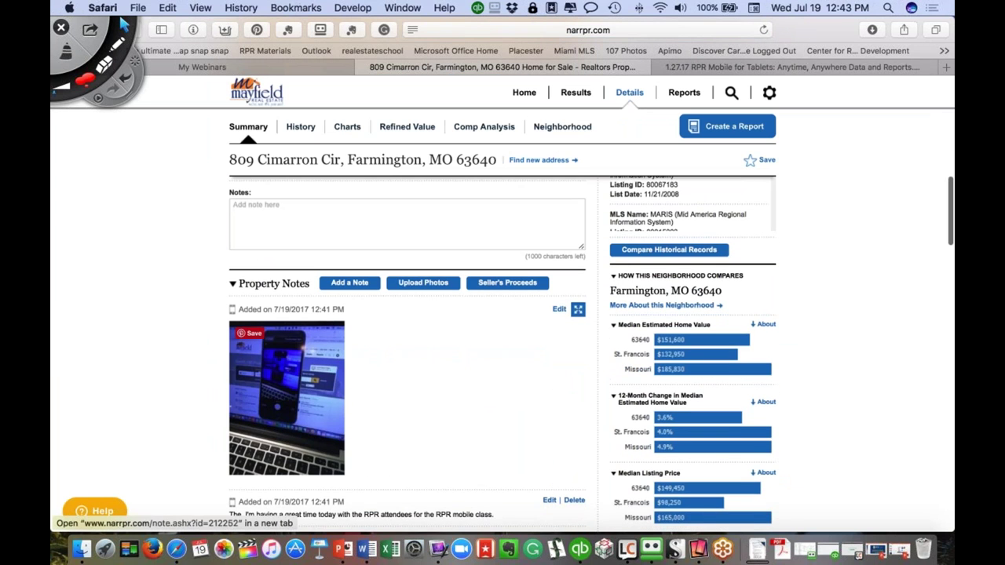
scroll(335, 411, "down", 5)
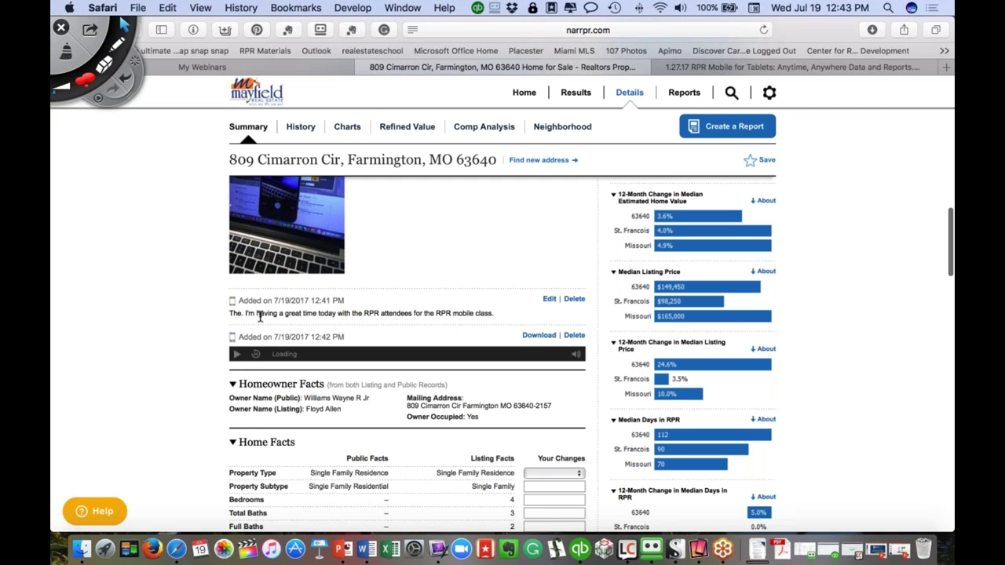
scroll(365, 325, "up", 6)
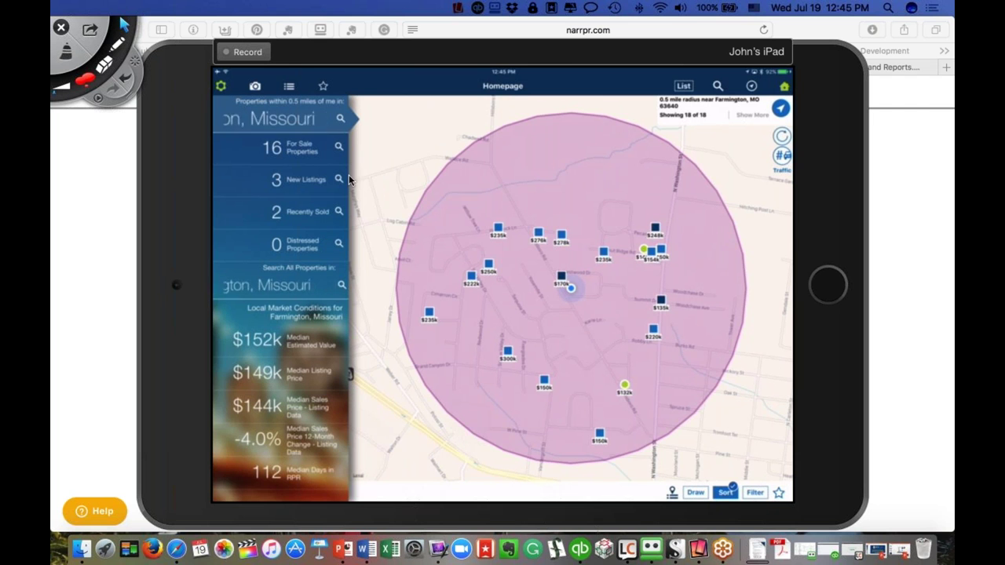
Open property search from the magnifying-glass icon on the iPad RPR Mobile homepage
left_click(717, 87)
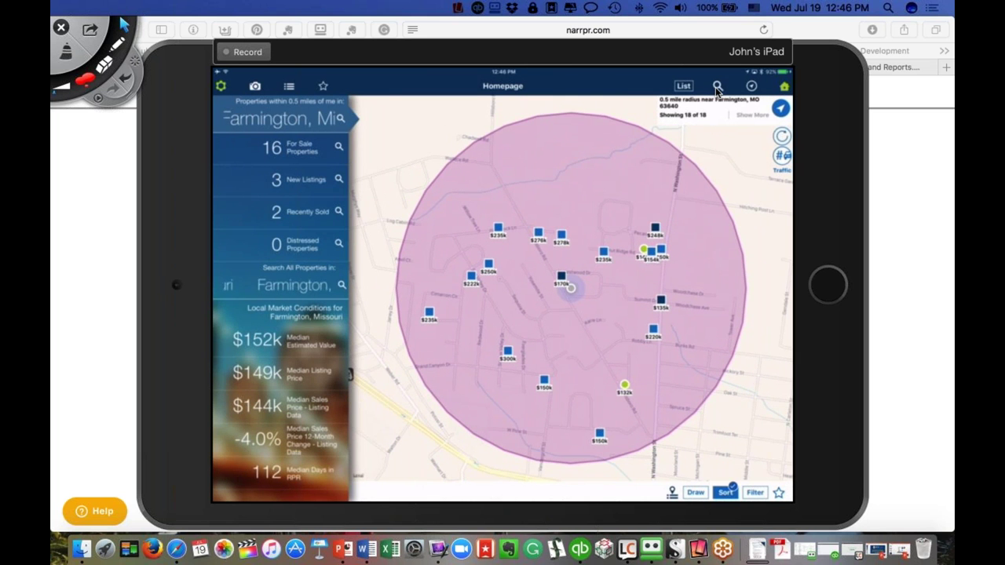
left_click(716, 87)
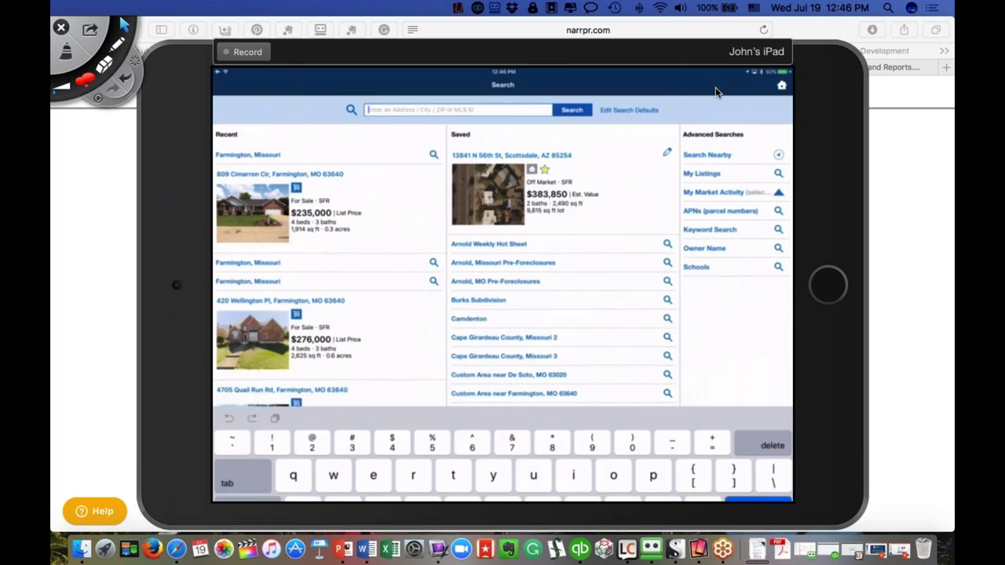